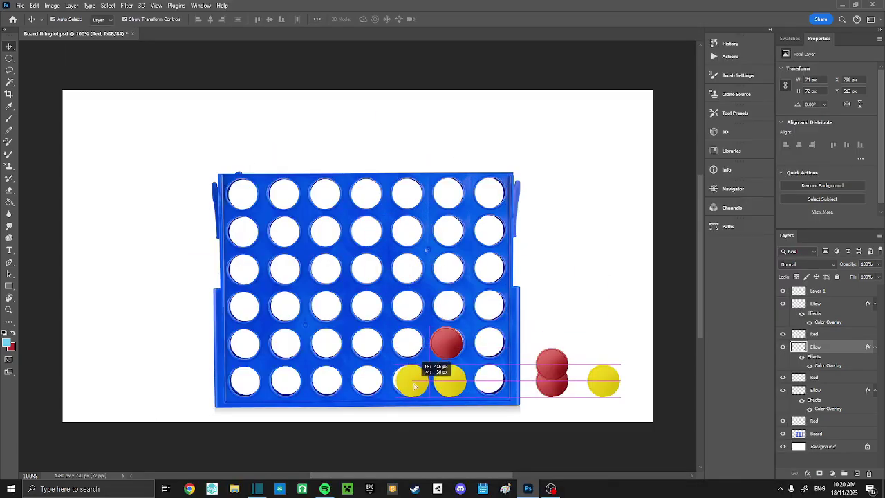
- Drag yellow counters into the board's bottom-row holes, including the bottom-right hole
drag(413, 387, 411, 388)
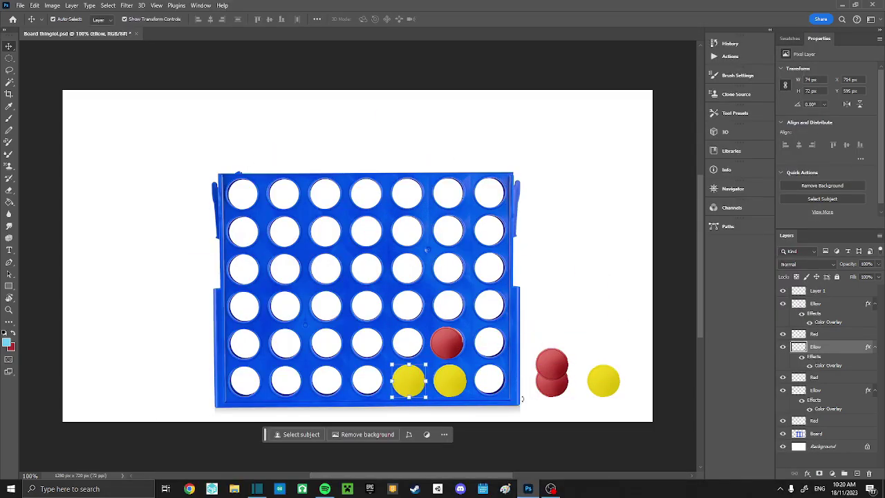
drag(618, 391, 377, 111)
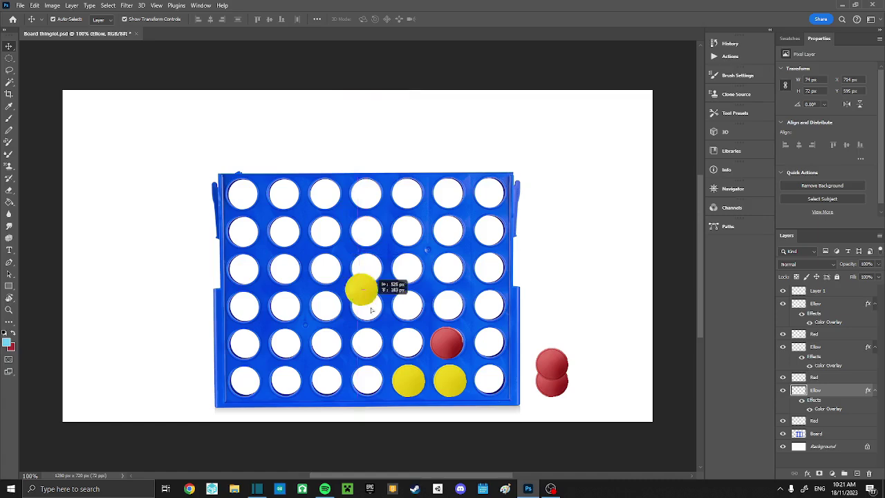
drag(375, 383, 367, 381)
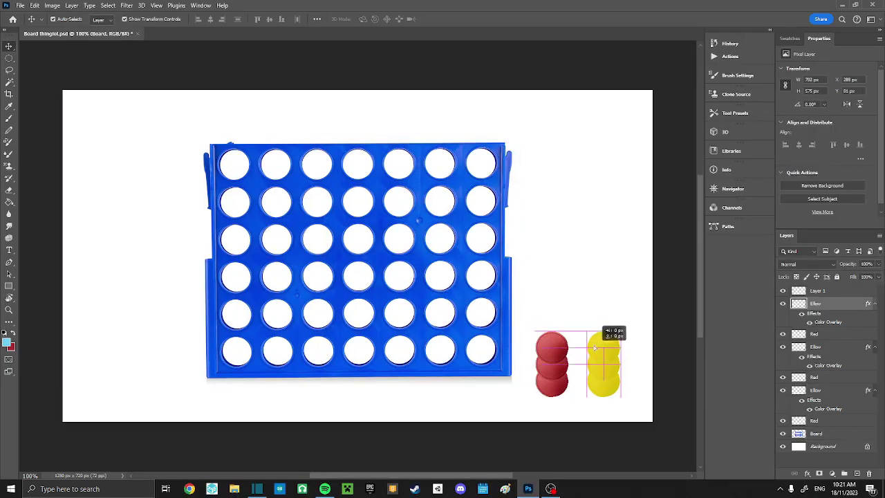
drag(604, 346, 477, 351)
- Rotate the board with Free Transform and pull the top red counter above it
click(367, 277)
key(ctrl+t)
drag(194, 125, 178, 329)
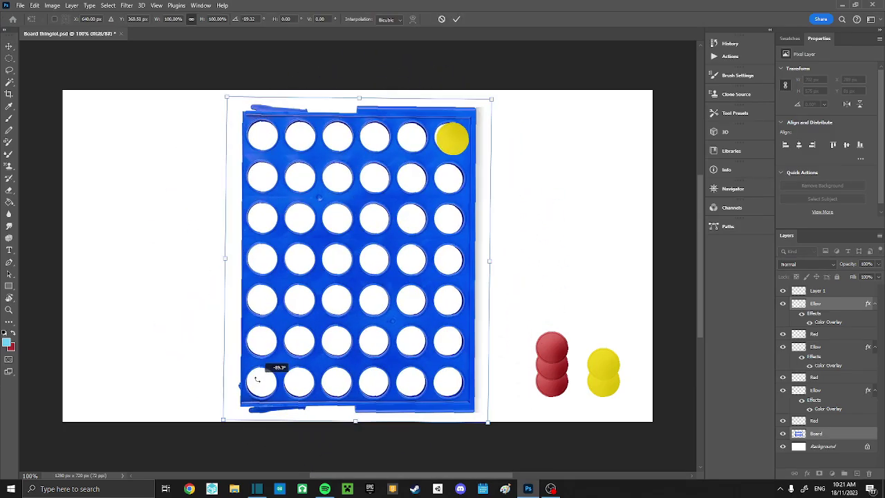
key(Return)
drag(553, 346, 410, 111)
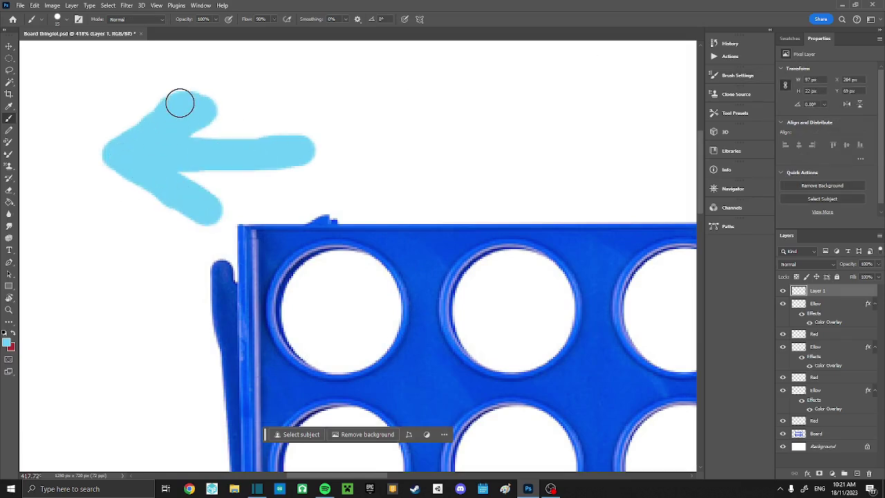
- Drop a red counter from its stack into the board's bottom-right hole
click(9, 46)
scroll(230, 211, right, 2)
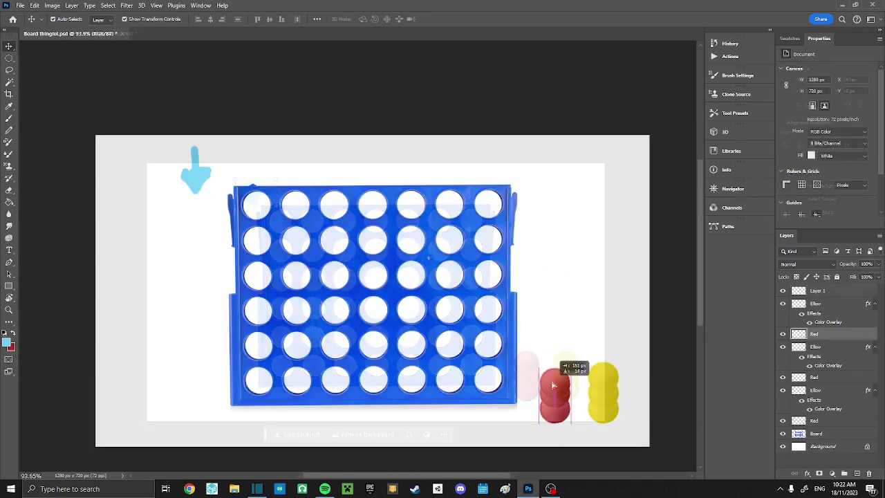
drag(552, 383, 548, 301)
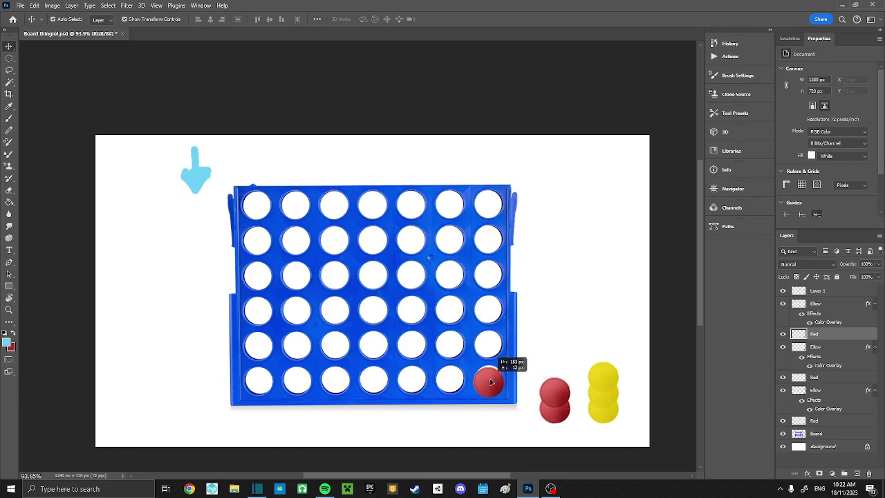
drag(492, 378, 490, 378)
- Rotate the blue arrow to point left, and move the top yellow counter onto the board
click(191, 176)
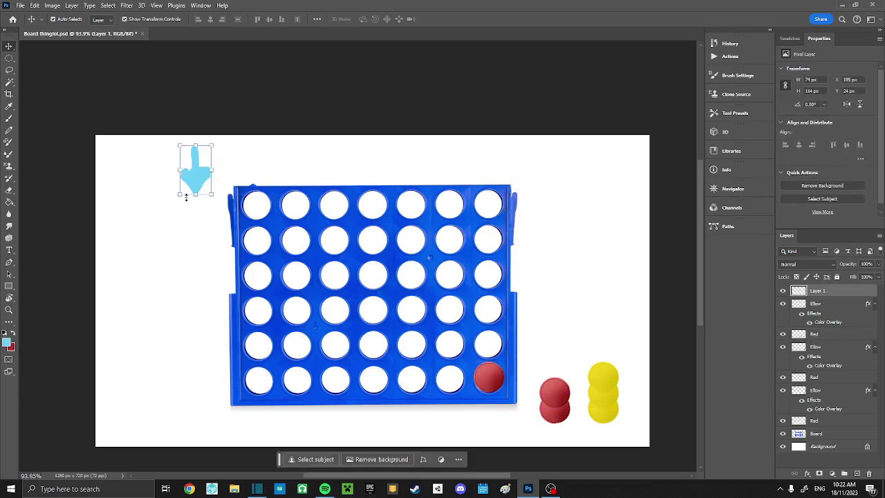
click(173, 197)
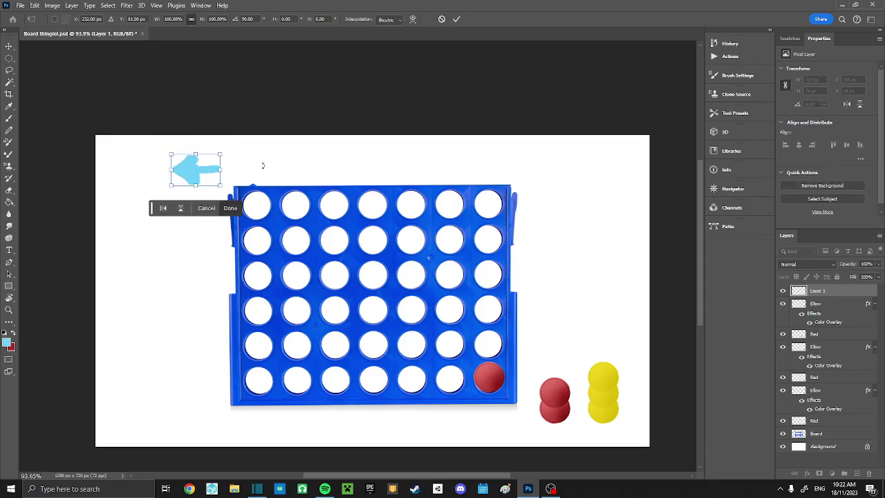
key(Return)
drag(594, 386, 513, 348)
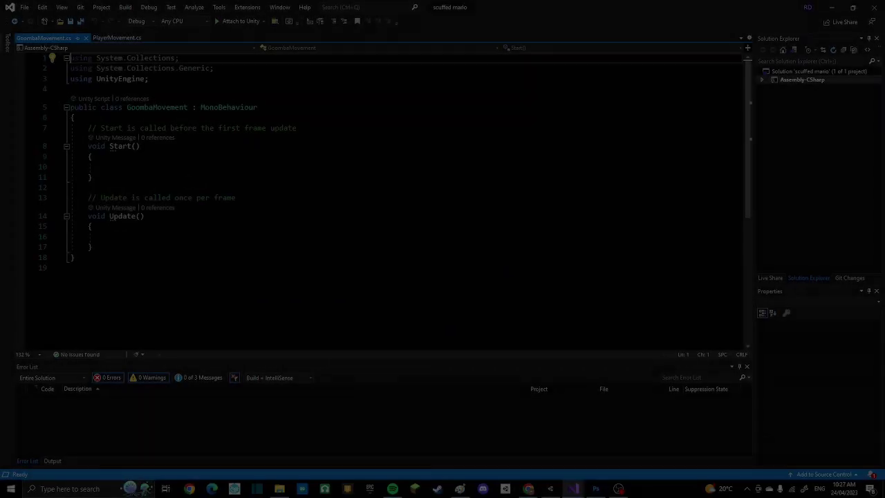
- Add a new line after the SencerJump field for the MoveRight declaration
key(Return)
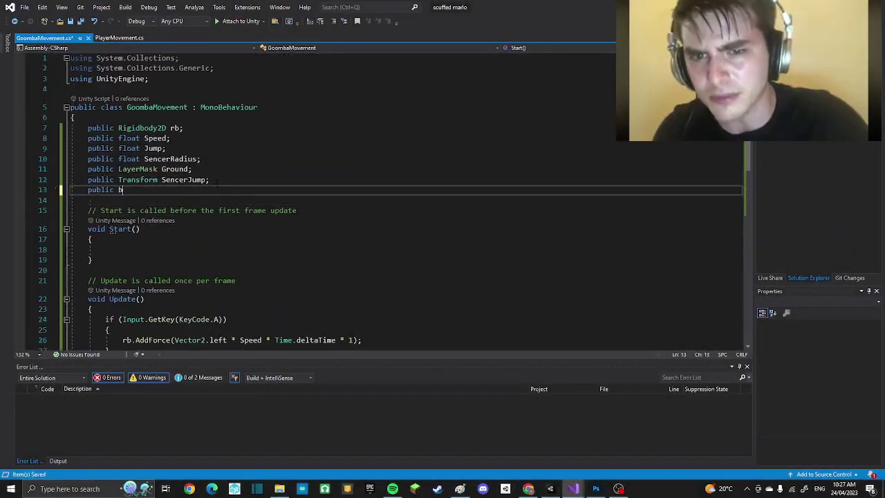
text(public bool MoveRight;)
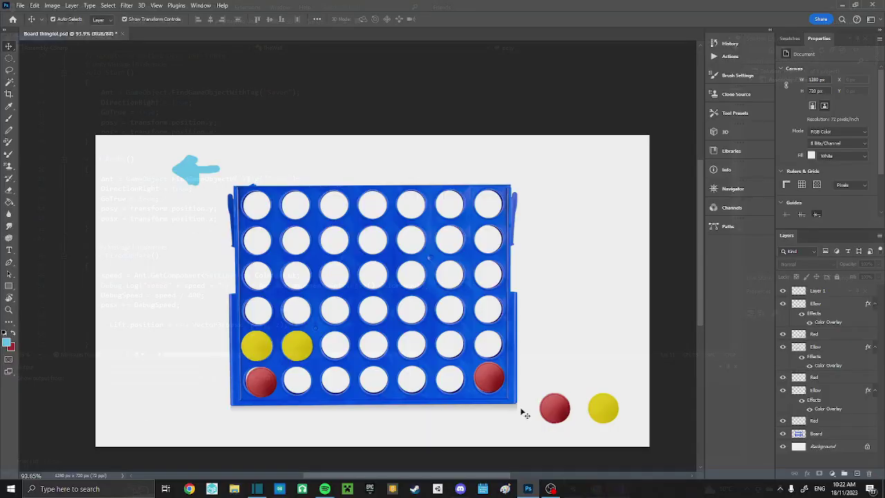
- Slide a red counter into the third hole of the second-lowest row, then deselect it
drag(547, 390, 541, 353)
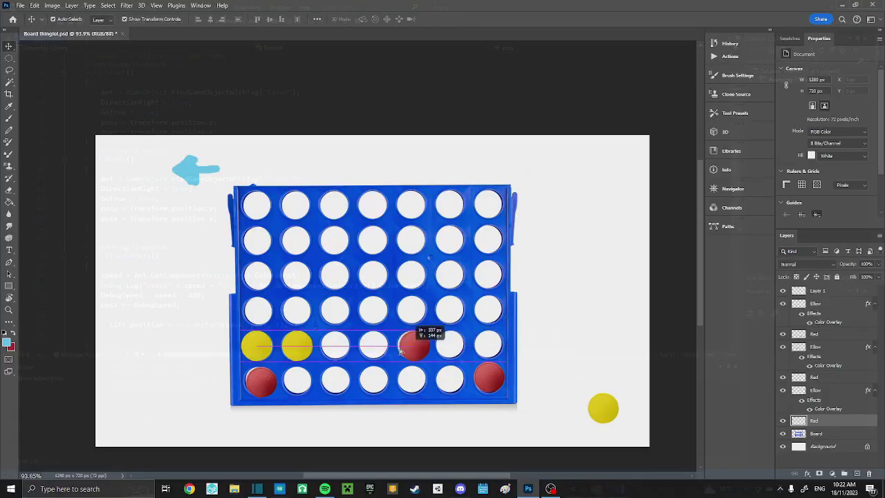
drag(400, 351, 331, 351)
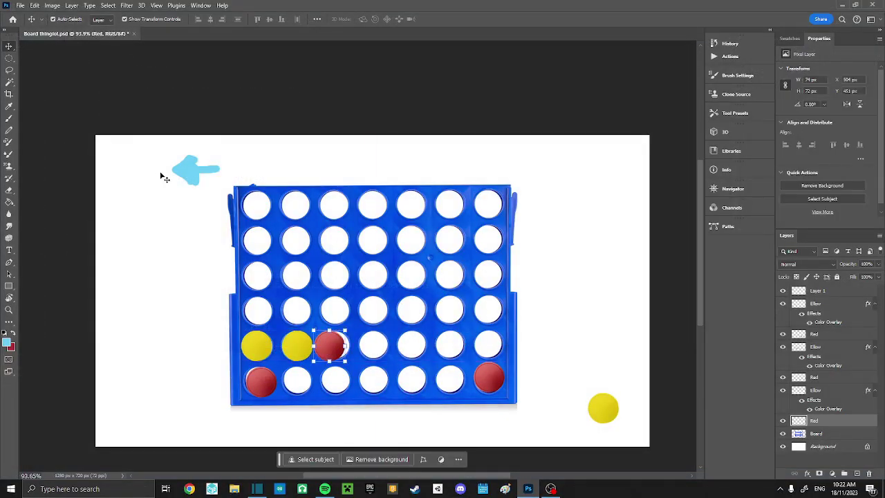
click(166, 177)
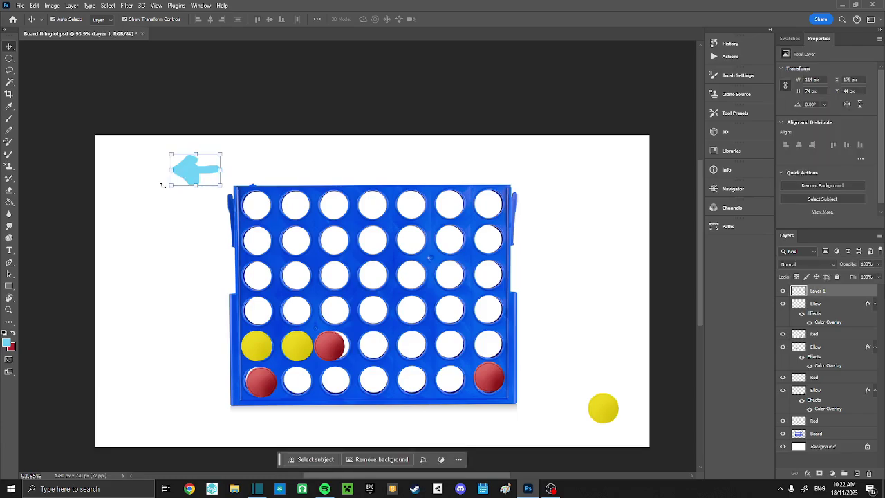